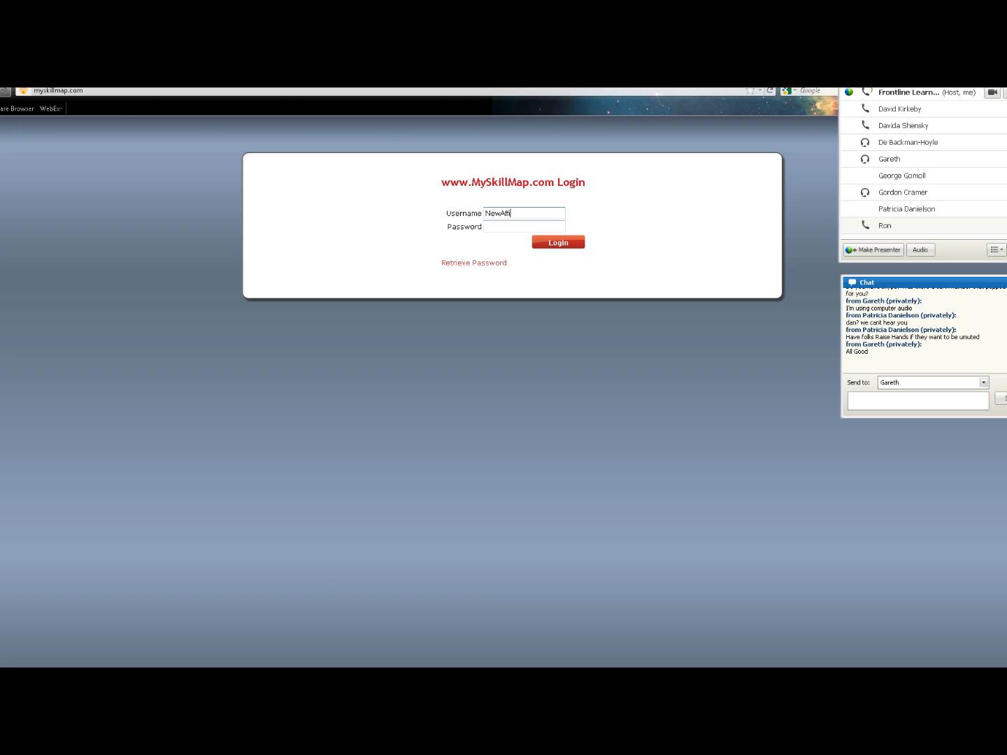
# Log in with the affiliate administrator's username and password, then open Manage Respondents
pyautogui.write('iate1')
pyautogui.press('Tab')
pyautogui.write('●●●●●●●●●●●●●●')
pyautogui.press('Tab')
pyautogui.press('Return')
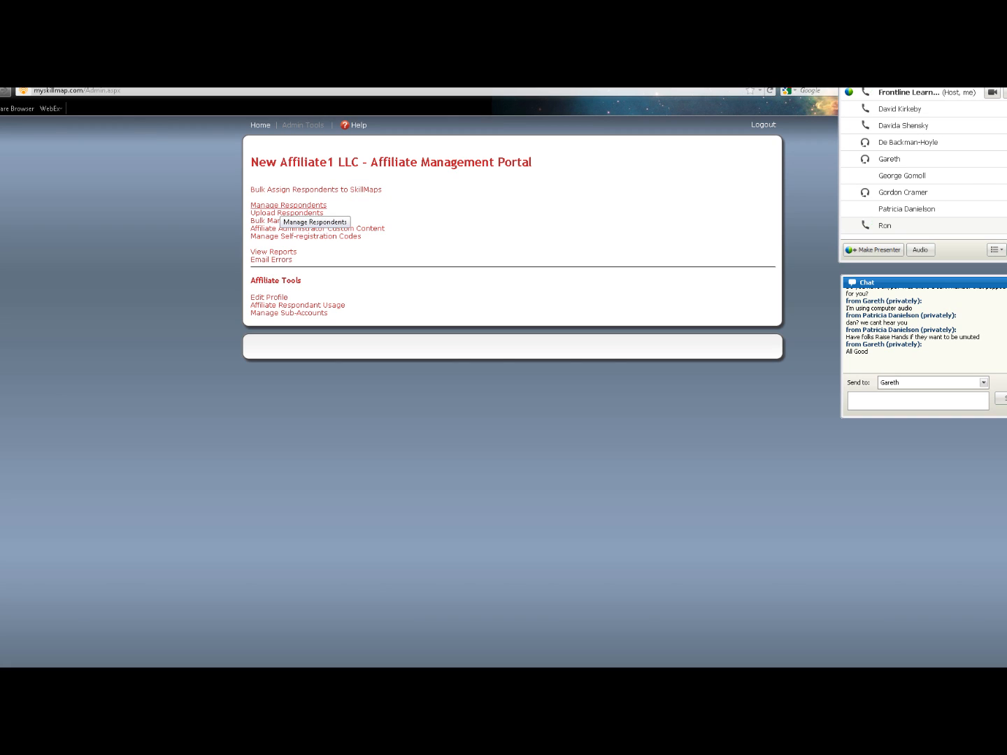
pyautogui.click(285, 205)
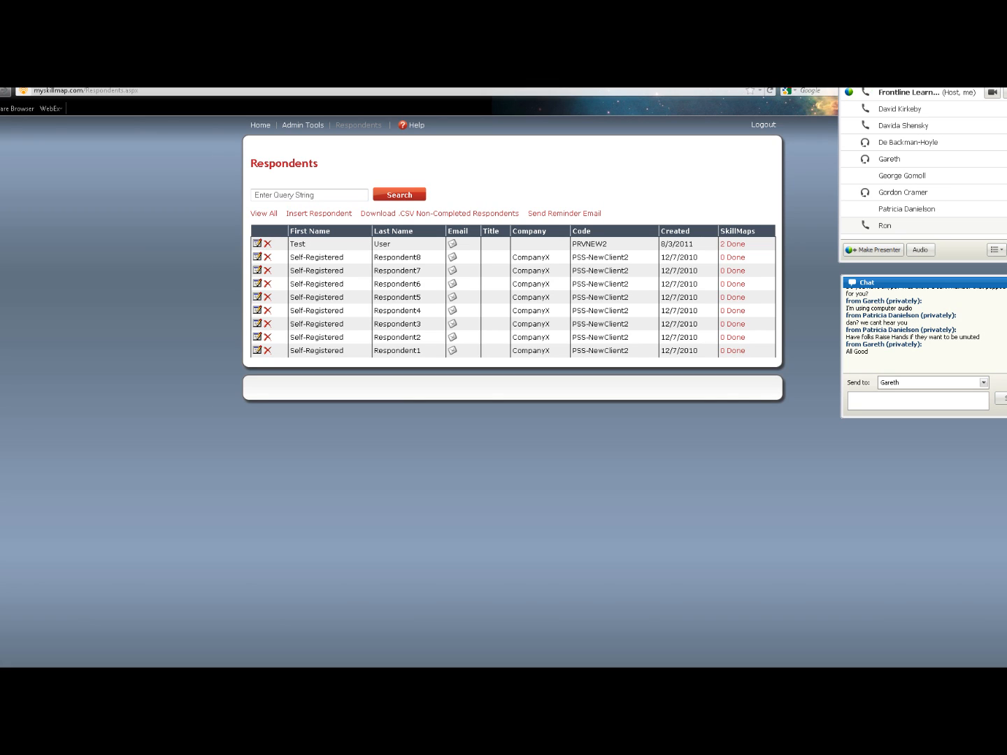
# Open the Insert Respondent form from the respondents page
pyautogui.click(319, 213)
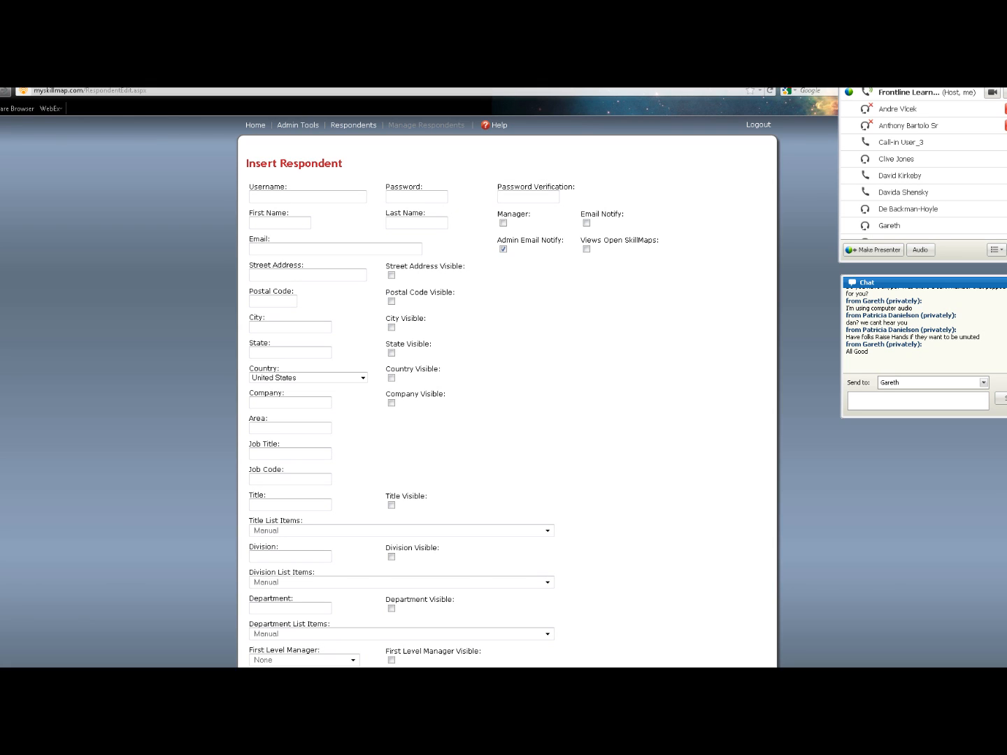
# Enter the new respondent's e-mail-style username and a password, then confirm the password
pyautogui.press('Tab')
pyautogui.click(308, 197)
pyautogui.write('•••')
pyautogui.press('Tab')
pyautogui.write('••••')
pyautogui.press('Tab')
# Fill in the first and last name, paste the username as the e-mail, and type CompanyX
pyautogui.write('Joe')
pyautogui.press('Tab')
pyautogui.write('FL')
pyautogui.press('Tab')
pyautogui.moveTo(292, 197); pyautogui.dragTo(251, 197)
pyautogui.hotkey('ctrl', 'c')
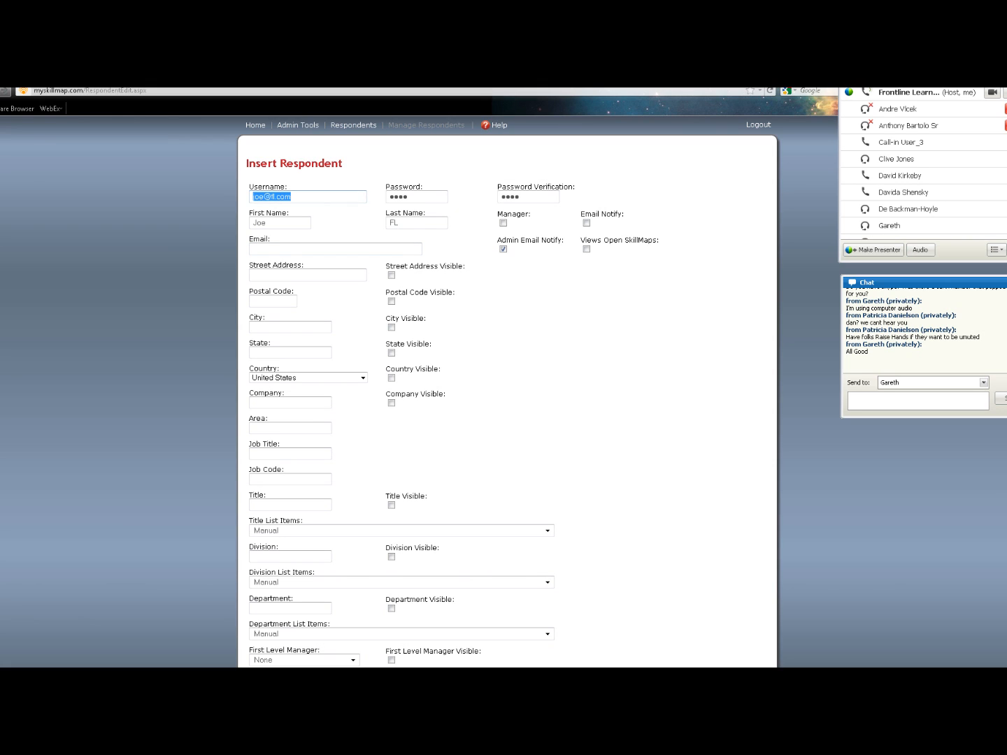
pyautogui.click(267, 249)
pyautogui.hotkey('ctrl', 'v')
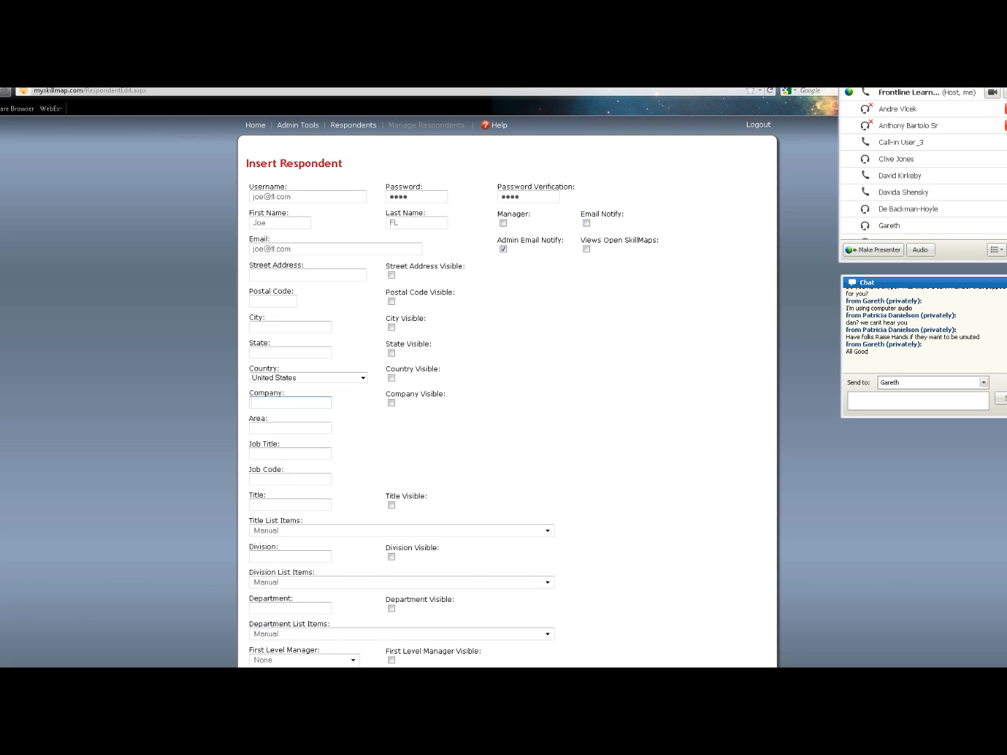
pyautogui.write('CompanyX')
# Confirm Company CompanyX, tick Manager, and insert the new respondent
pyautogui.press('Tab')
pyautogui.doubleClick(285, 403)
pyautogui.click(357, 414)
pyautogui.scroll(-3, 507, 392)
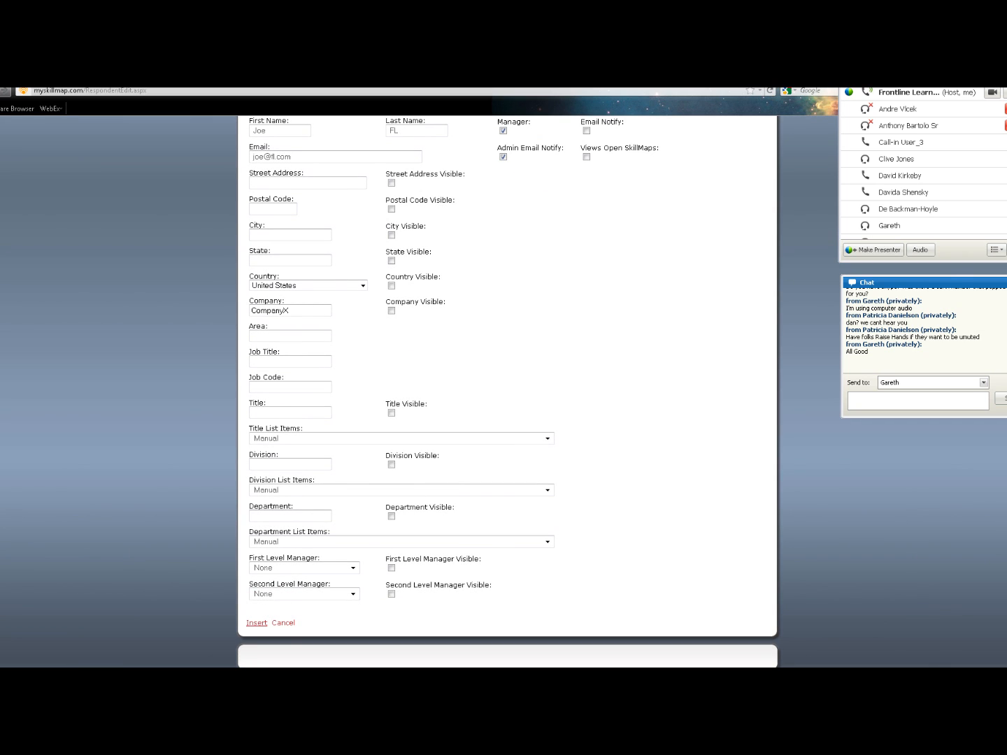
pyautogui.click(257, 623)
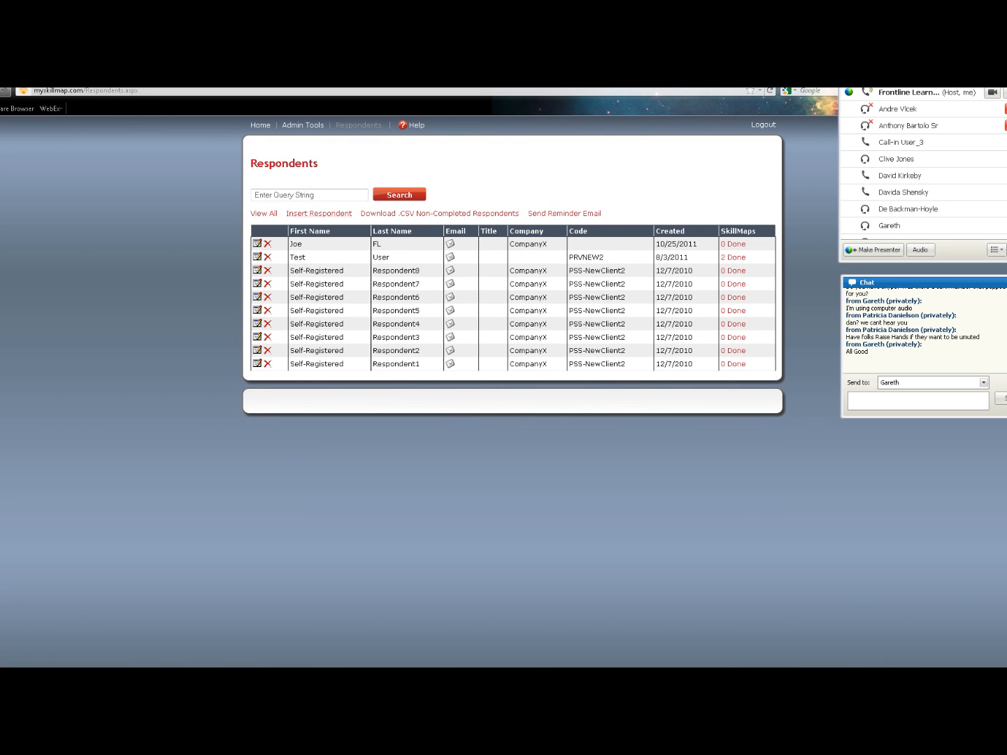
# Start a second respondent, fix the mistyped username, and enter the first and last names
pyautogui.click(319, 213)
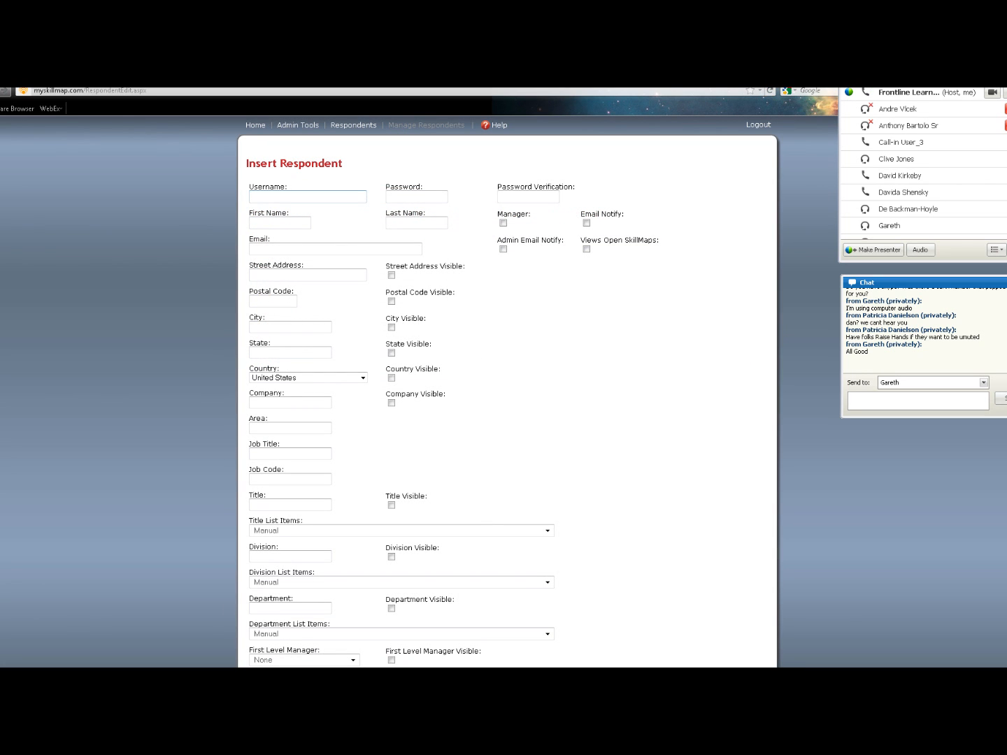
pyautogui.write('CompanyX')
pyautogui.hotkey('ctrl', 'a')
pyautogui.click(280, 223)
pyautogui.write('Bob')
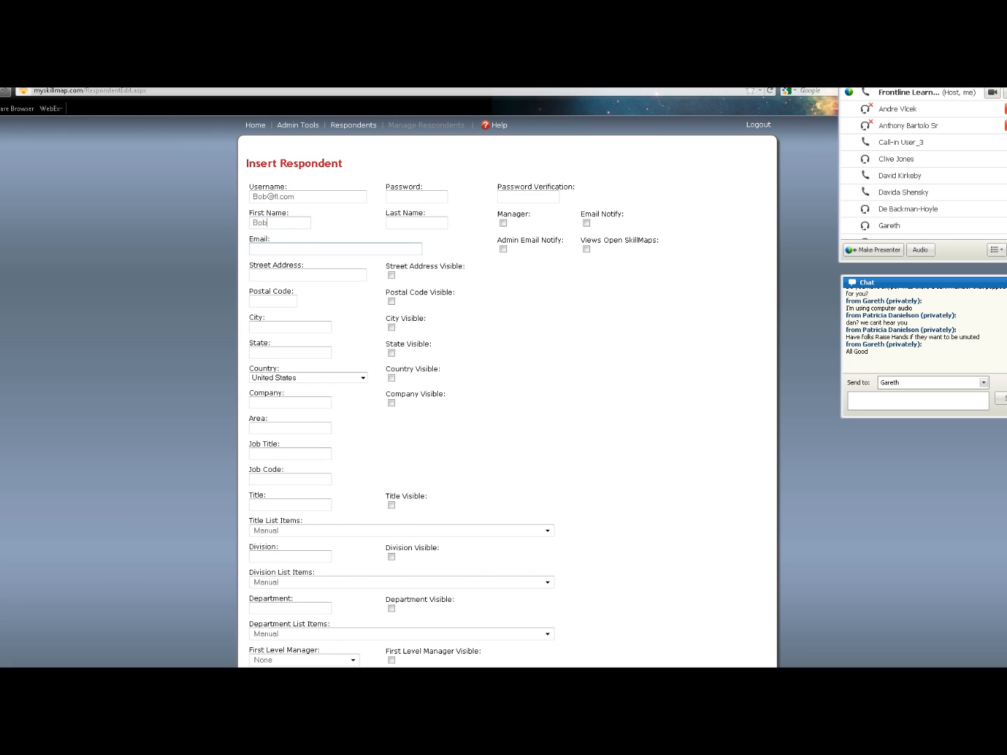
pyautogui.click(417, 223)
pyautogui.write('FL')
# Set and confirm the password, enter the matching e-mail, and set Company to CompanyX
pyautogui.click(417, 197)
pyautogui.write('••••')
pyautogui.press('Tab')
pyautogui.write('••••')
pyautogui.press('Tab')
pyautogui.click(307, 249)
pyautogui.click(290, 402)
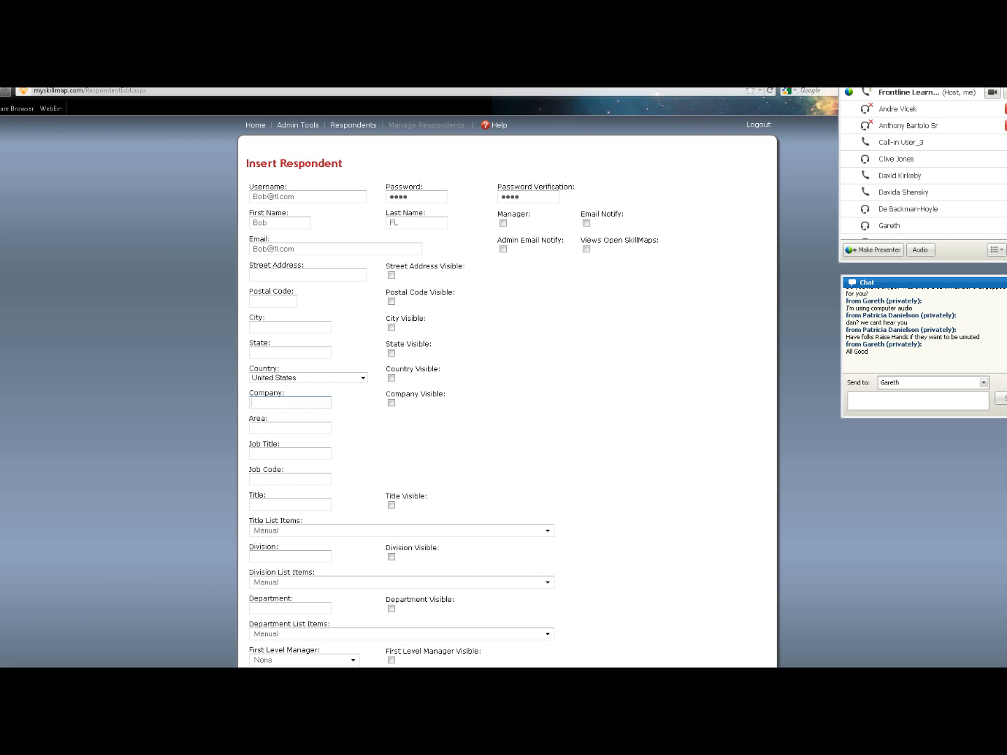
pyautogui.write('CompanyX')
pyautogui.press('Tab')
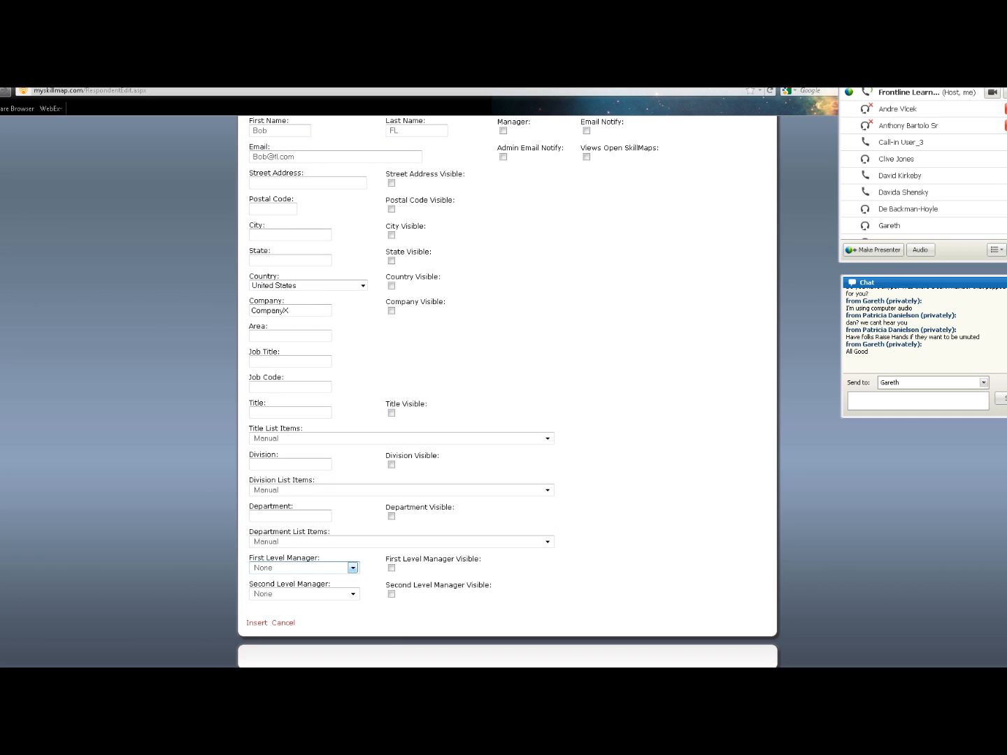
# Make the first new respondent this respondent's first-level manager and save the record
pyautogui.click(353, 568)
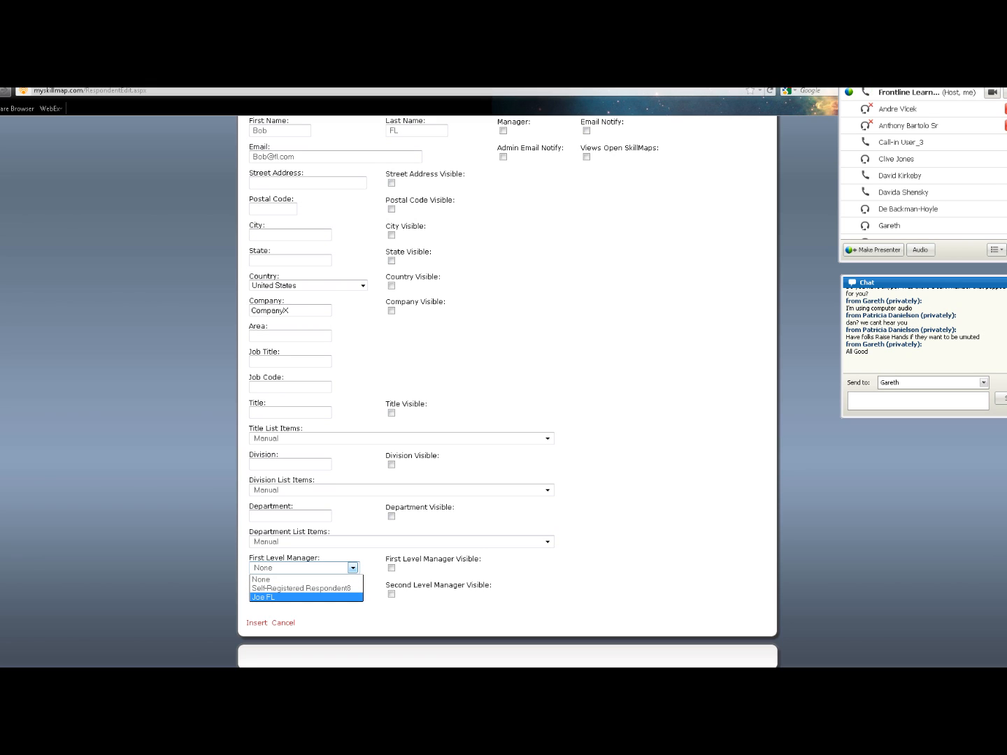
pyautogui.press('Return')
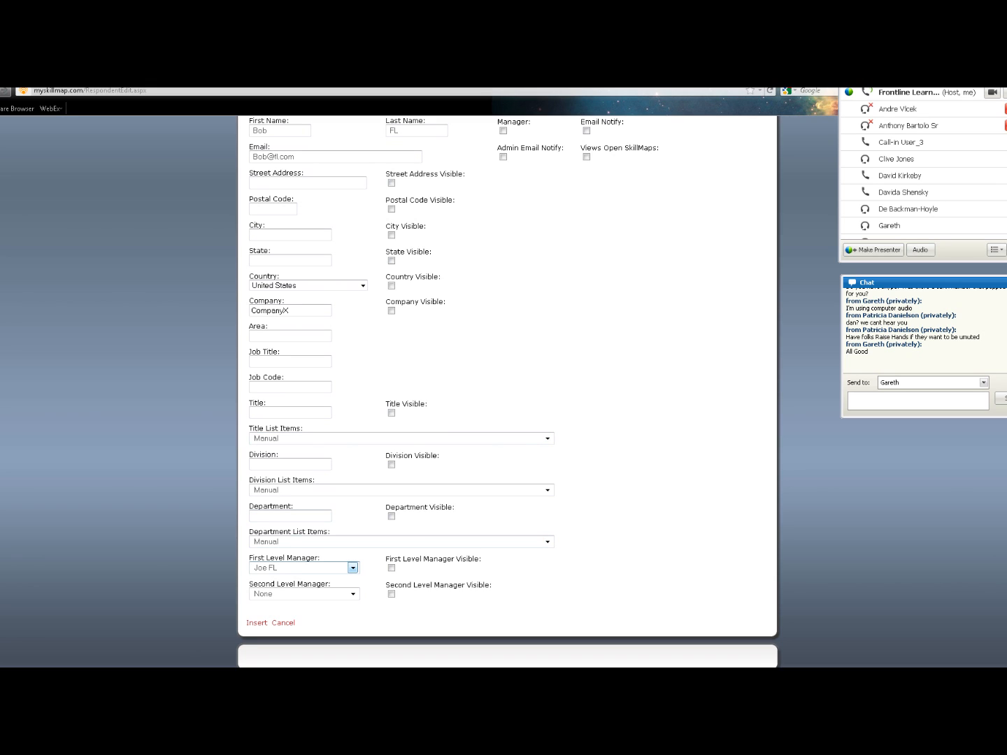
pyautogui.scroll(2, 507, 391)
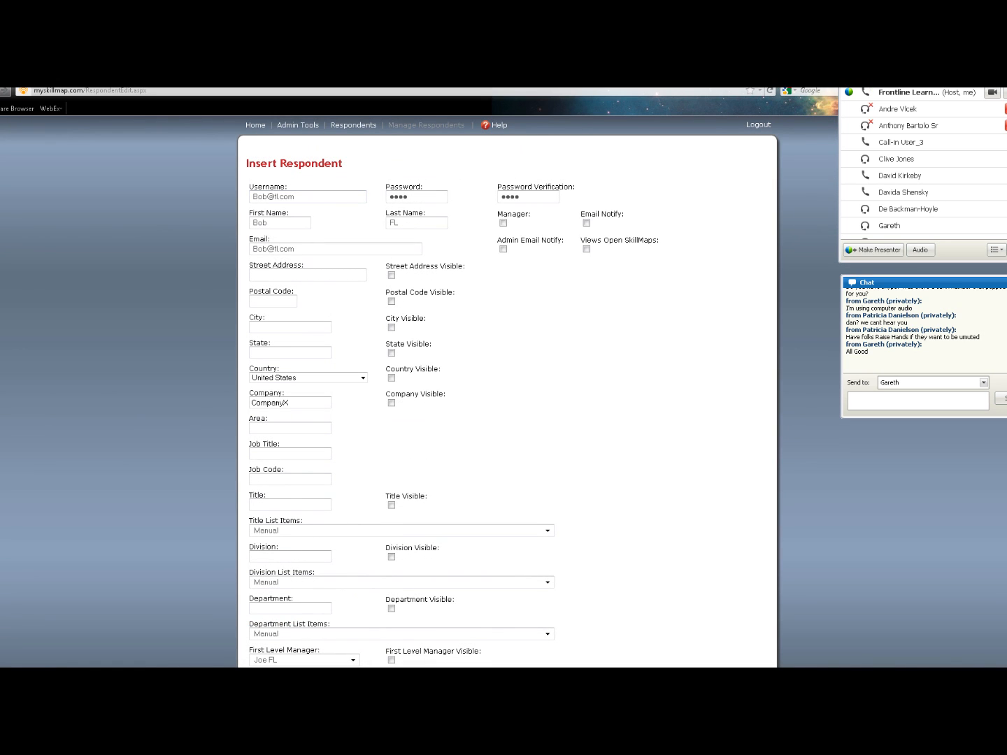
pyautogui.scroll(-2, 507, 391)
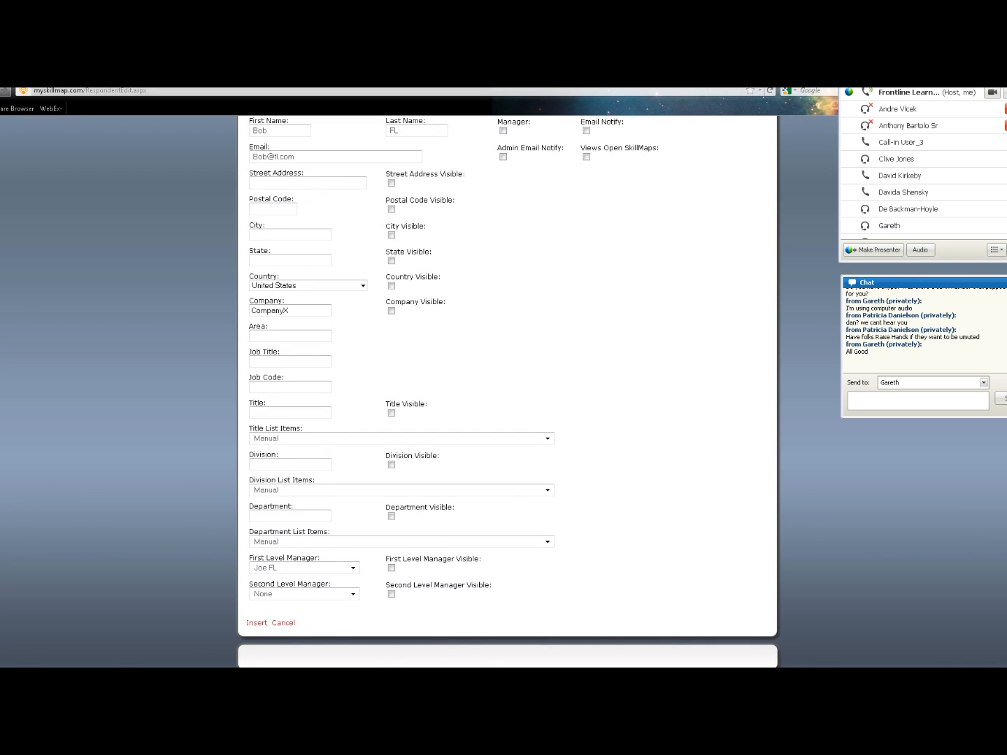
pyautogui.click(256, 623)
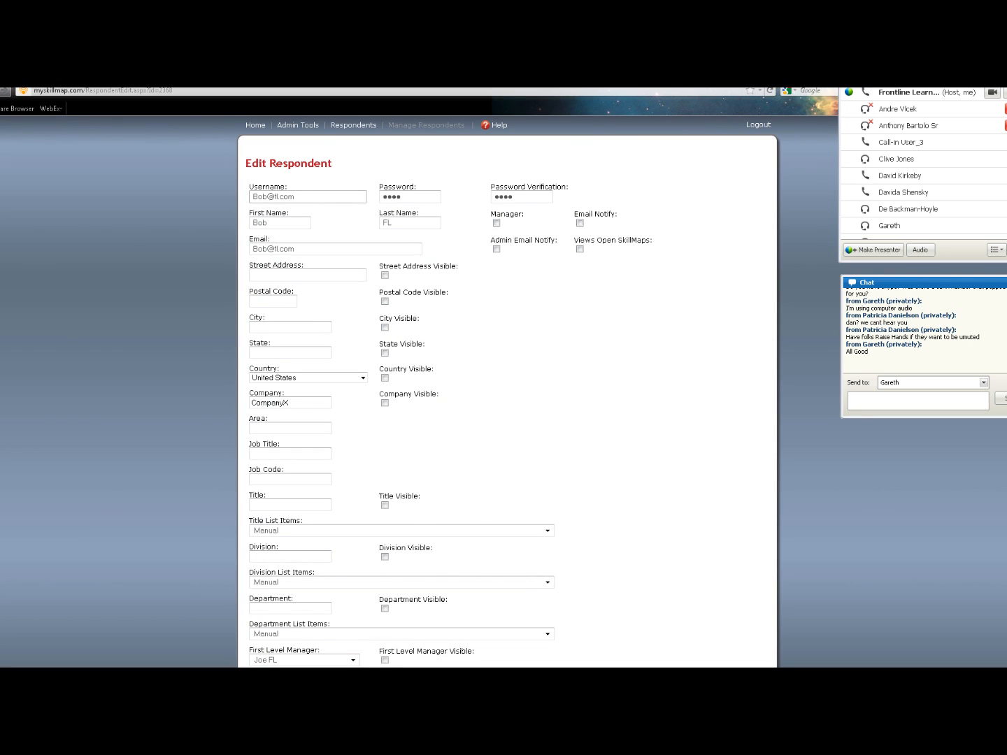
# Review the saved respondent's fields, then go back to the Respondents list
pyautogui.click(279, 223)
pyautogui.scroll(-3, 507, 402)
pyautogui.scroll(3, 507, 402)
pyautogui.click(353, 125)
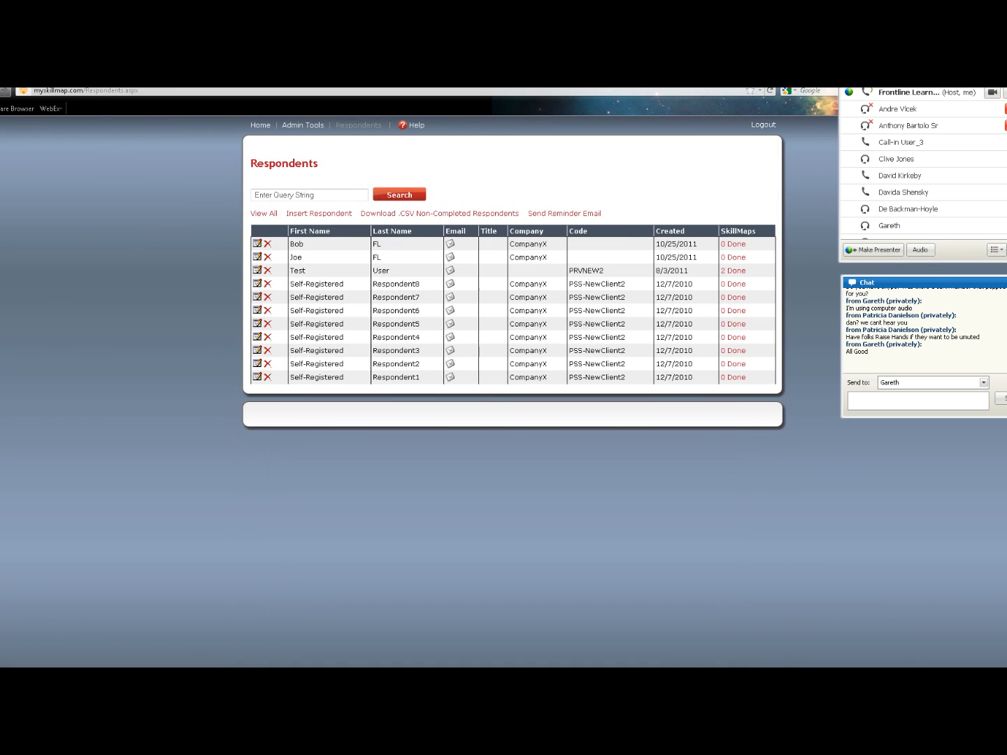
# Open the manager respondent's record in Edit Respondent
pyautogui.click(257, 242)
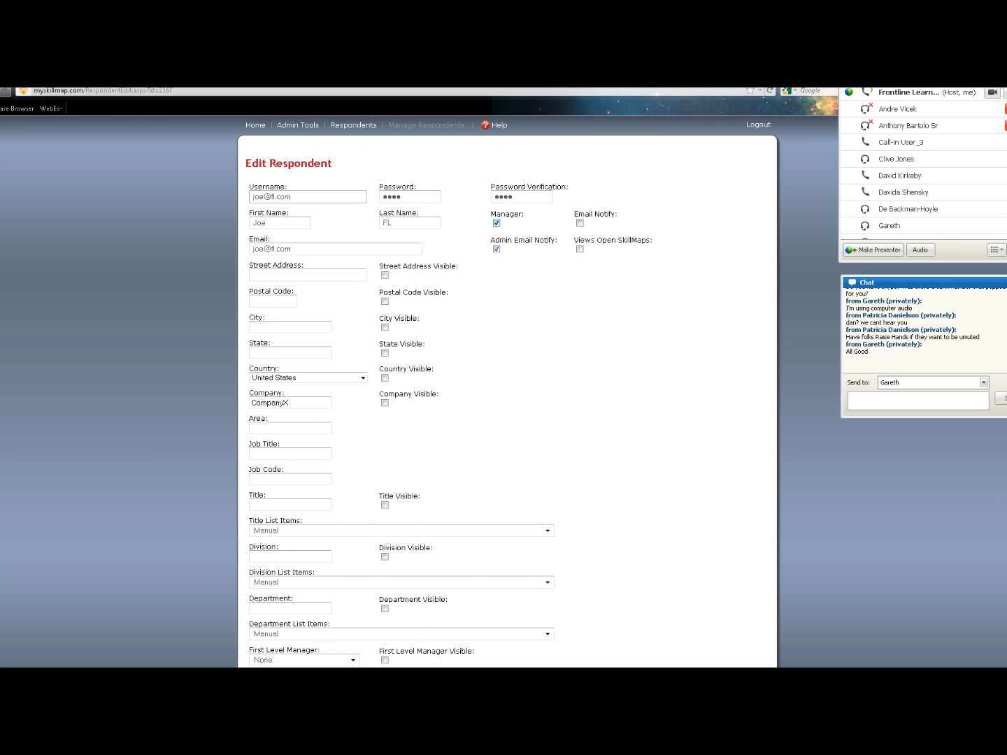
# Check the first-level manager options and turn on Email Notify for the manager respondent
pyautogui.scroll(-3, 507, 392)
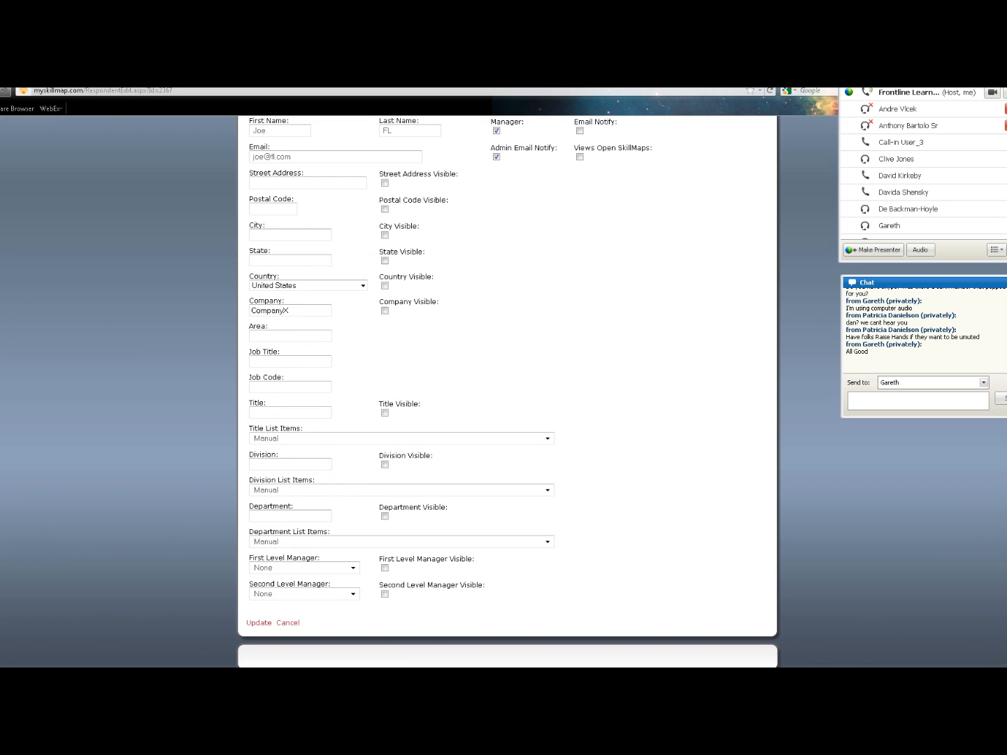
pyautogui.click(352, 568)
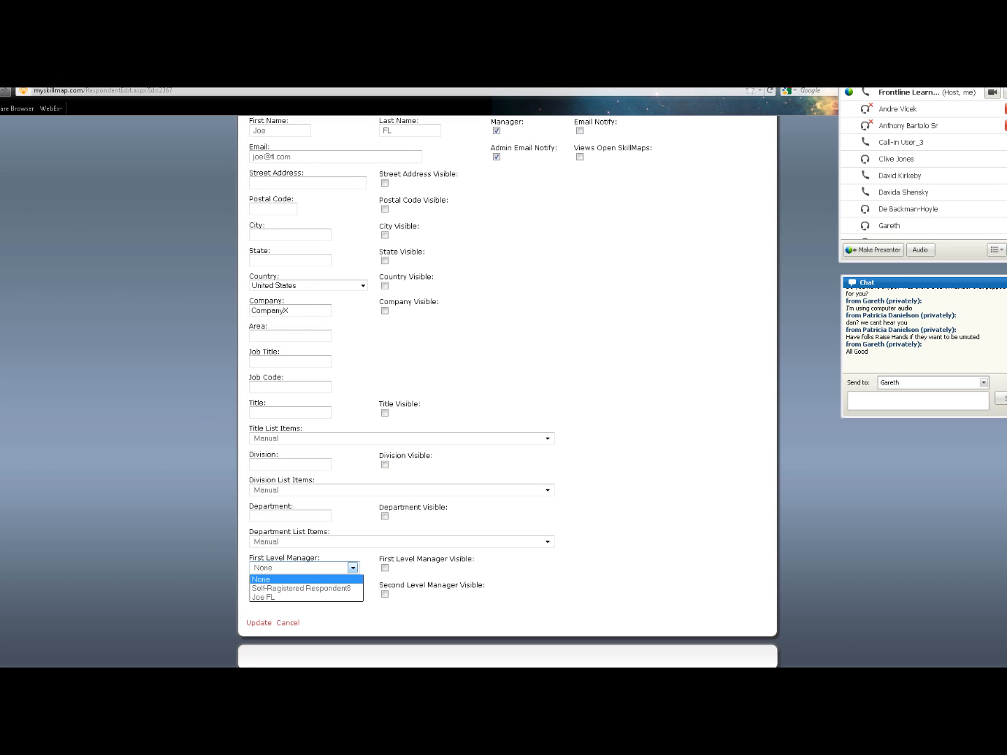
pyautogui.scroll(3, 507, 391)
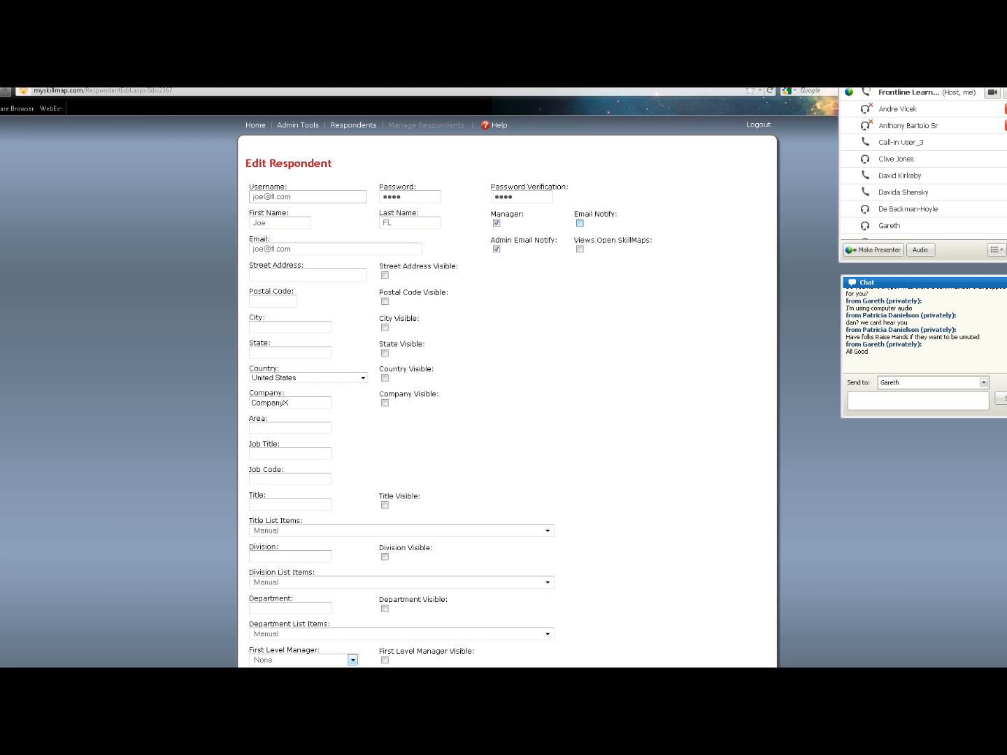
pyautogui.click(580, 222)
pyautogui.scroll(-3, 548, 541)
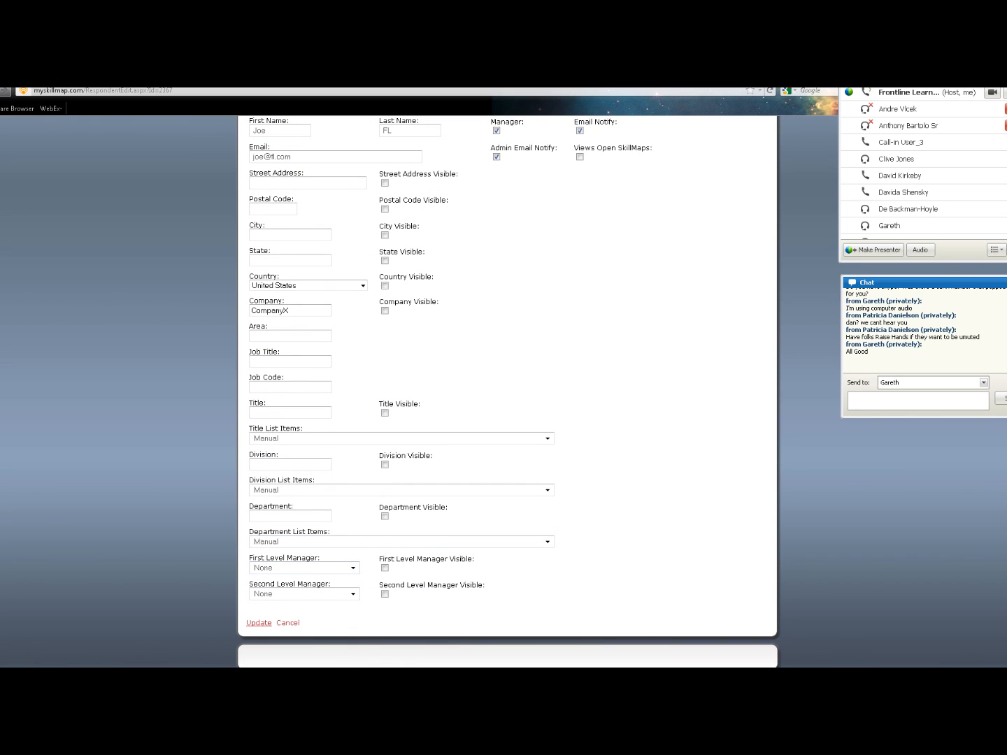
# Update the manager respondent's record and return to the Respondents list
pyautogui.click(258, 622)
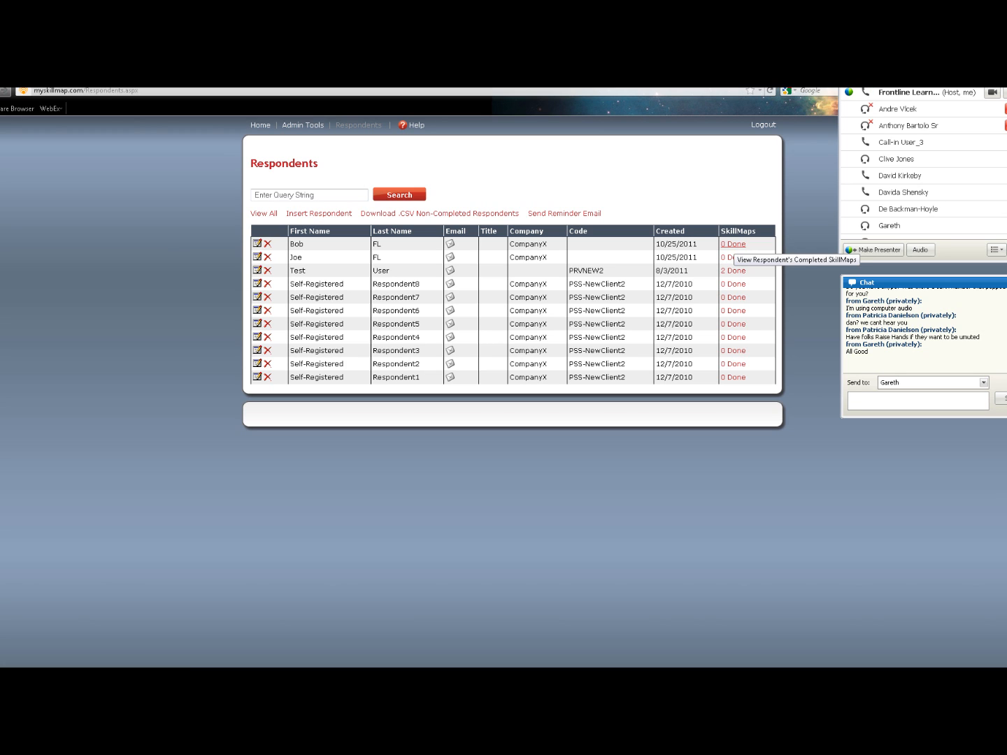
# Add Customer Service SkillMap™ v2.1a and v 2.1 (Preview) to the first new respondent
pyautogui.click(733, 244)
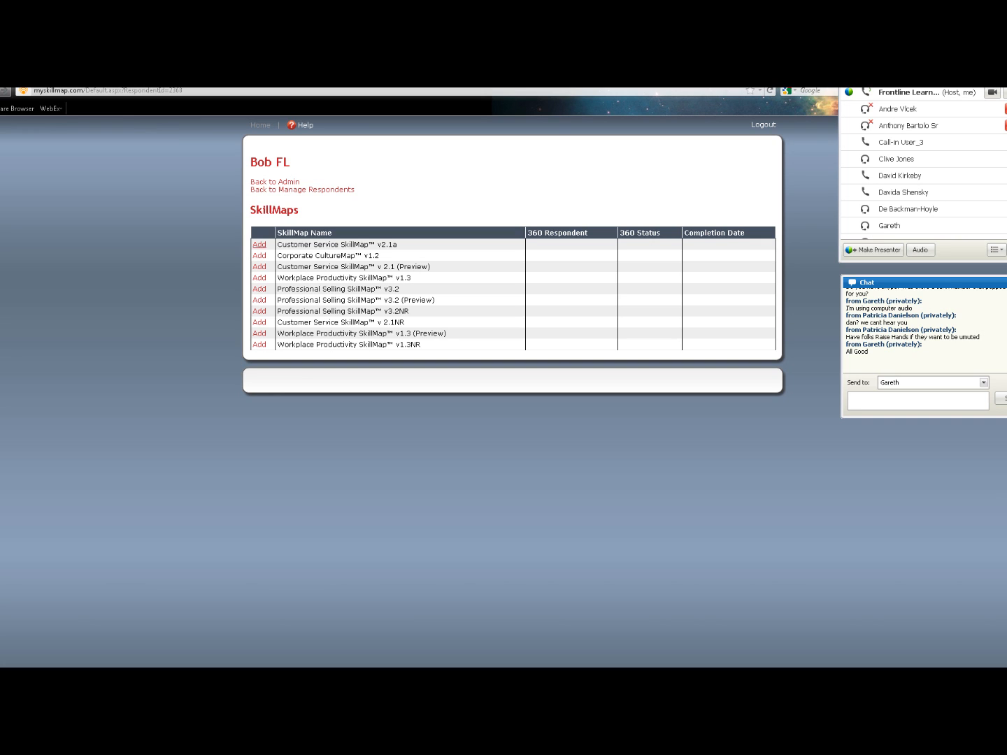
pyautogui.click(258, 244)
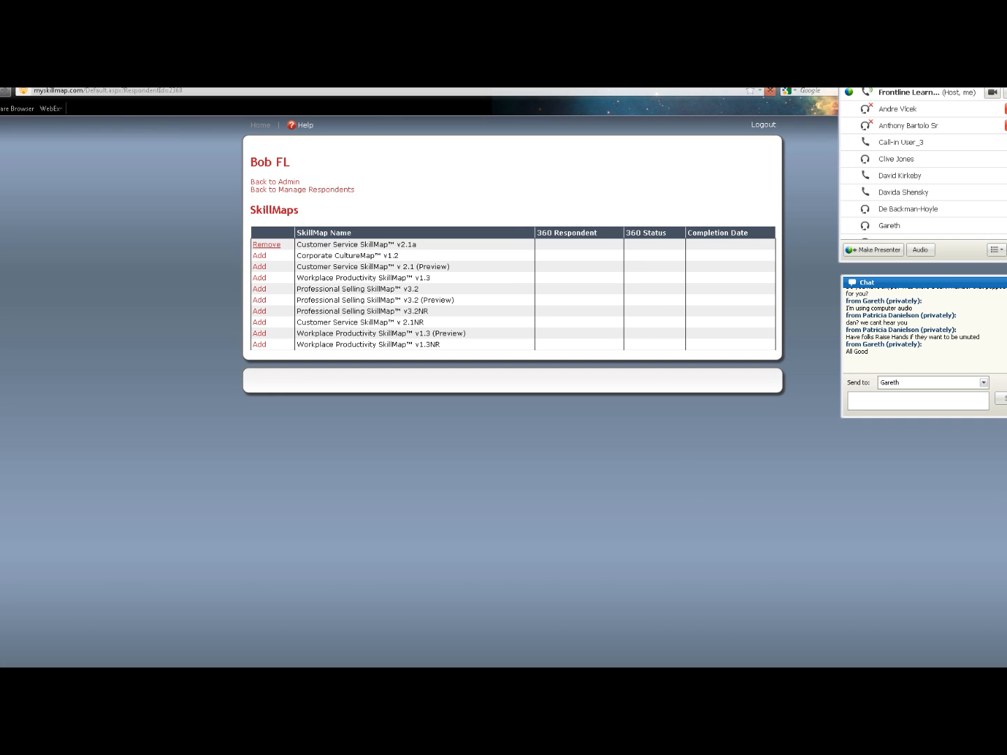
pyautogui.click(259, 267)
# Return to the respondents list and open the second new respondent's SkillMaps page
pyautogui.click(302, 190)
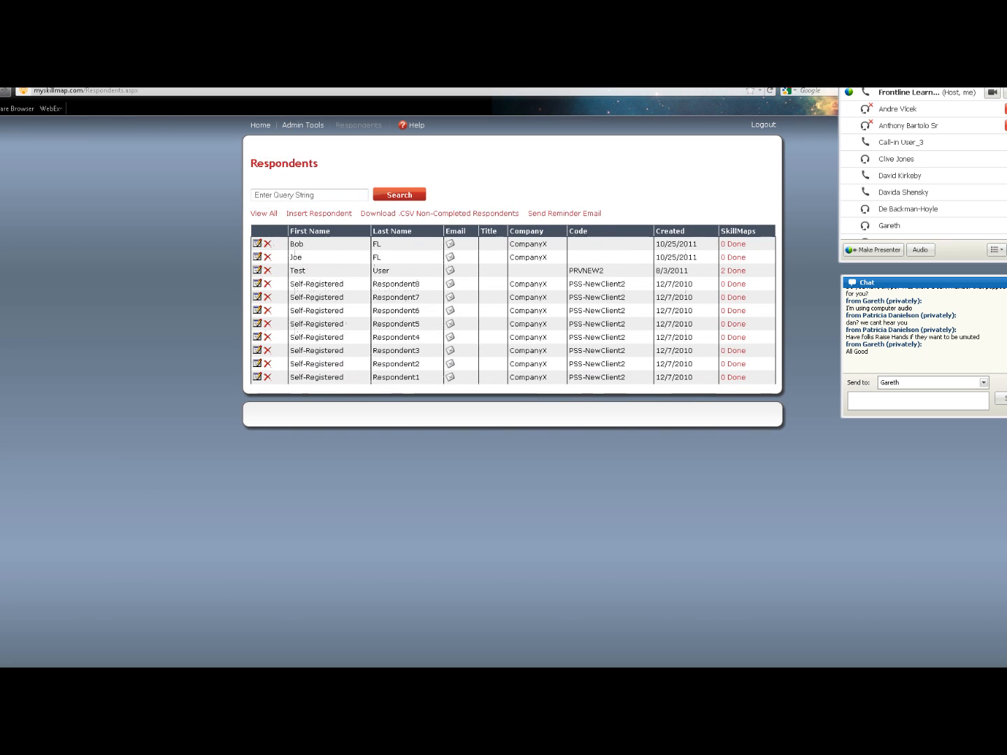
pyautogui.click(257, 244)
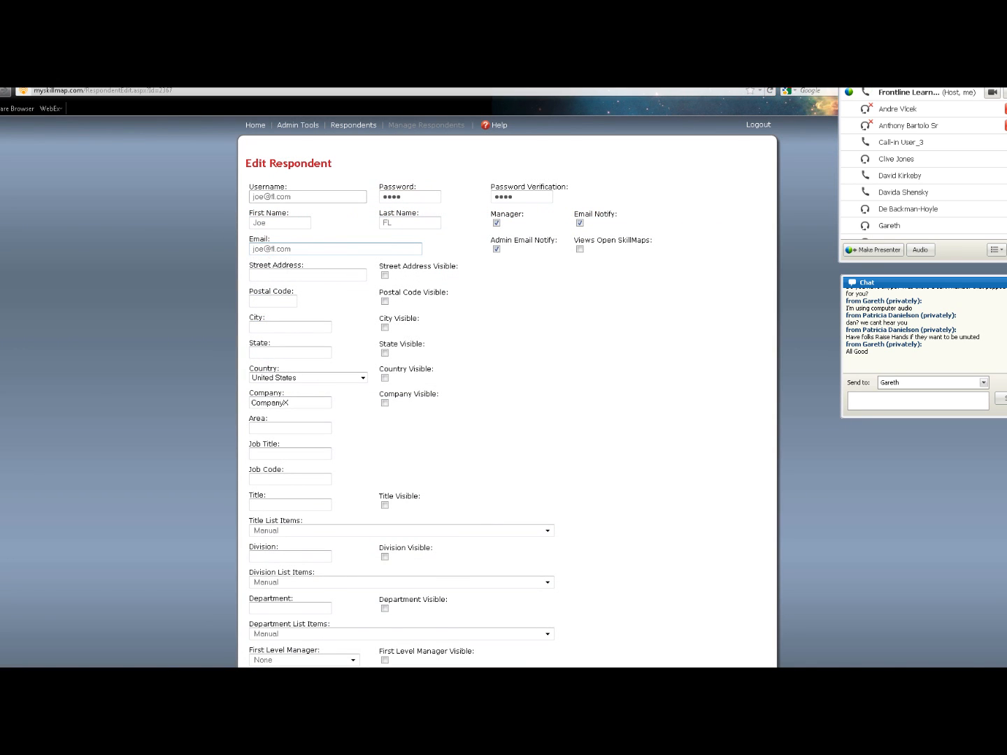
pyautogui.hotkey('alt', 'Left')
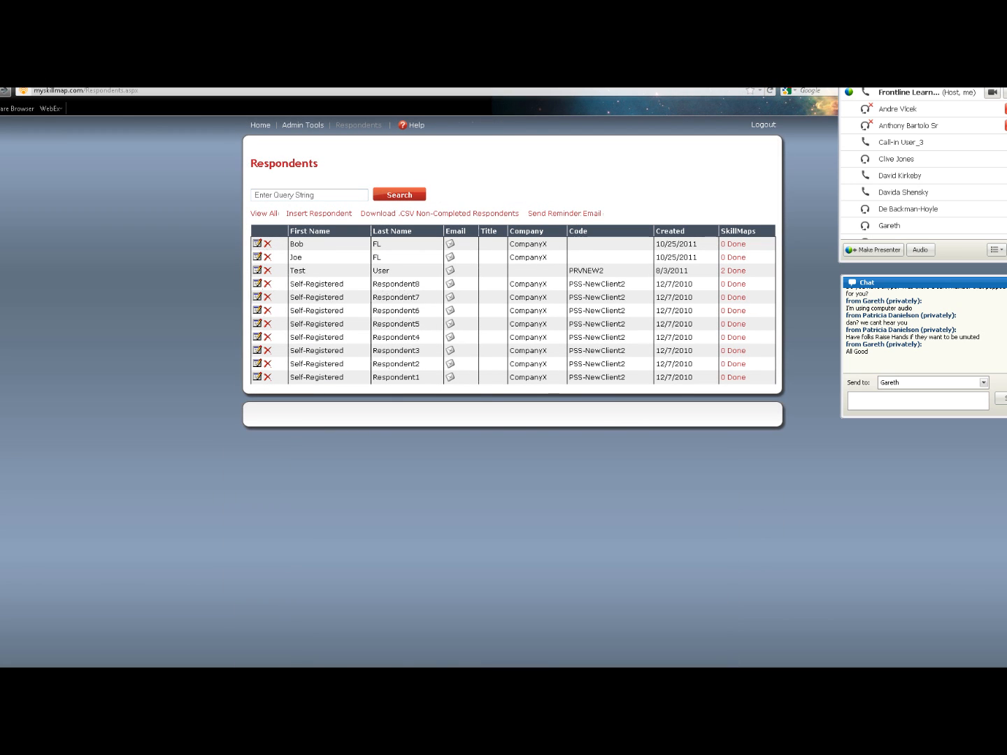
pyautogui.click(733, 258)
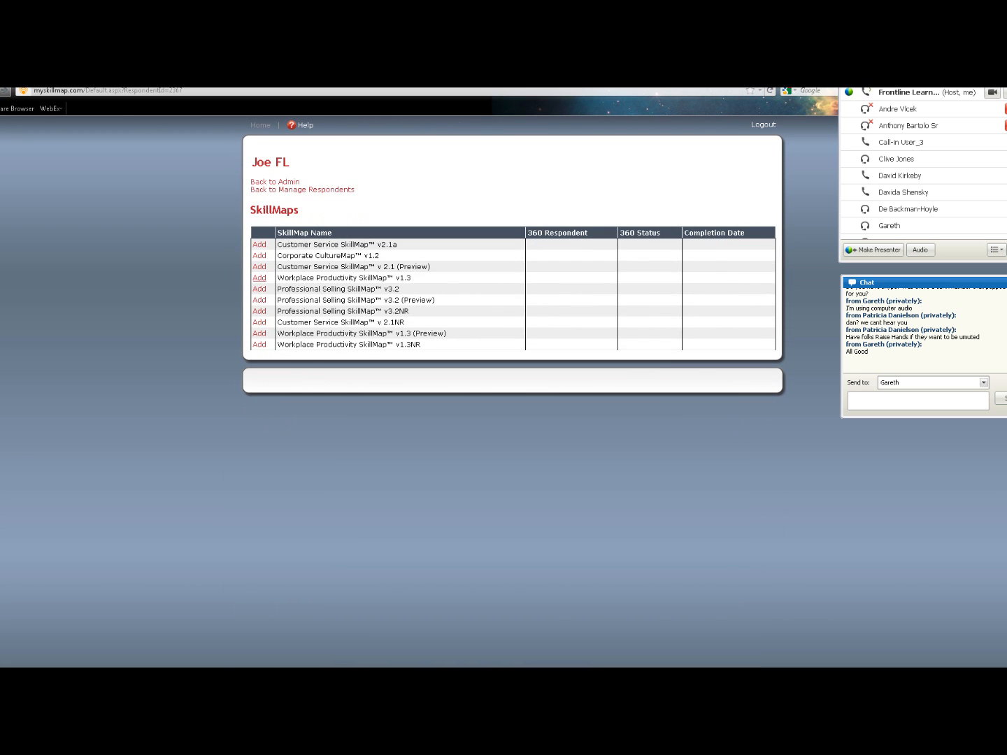
# Add Customer Service SkillMap™ v 2.1 (Preview) and Professional Selling SkillMap™ v3.2, then return to the respondents list
pyautogui.click(259, 267)
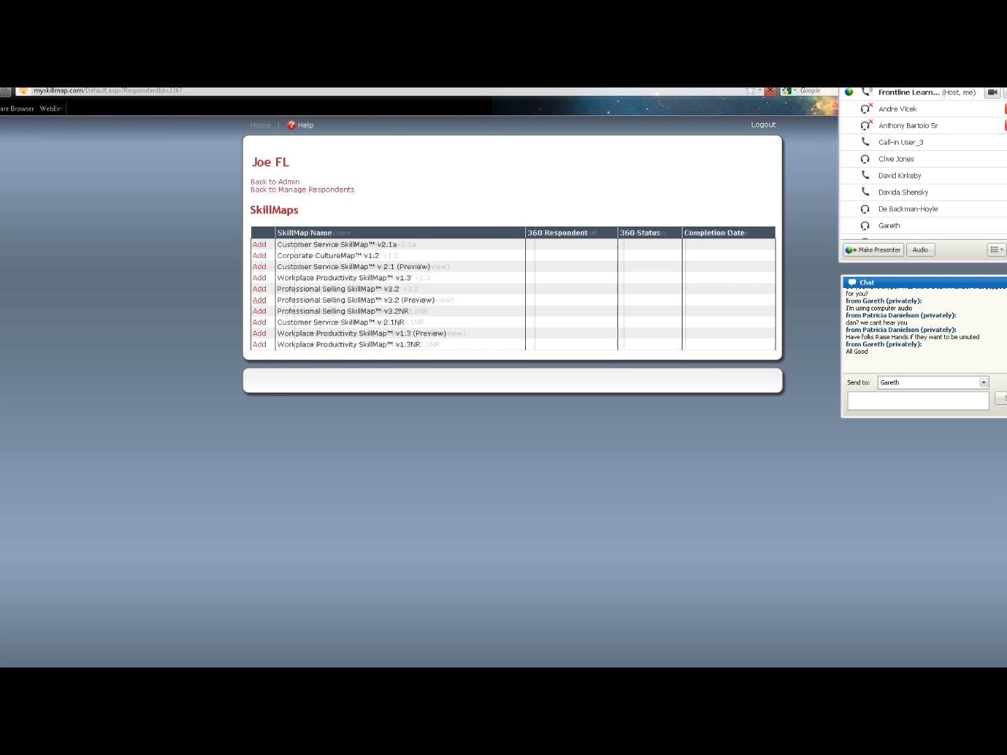
pyautogui.click(259, 289)
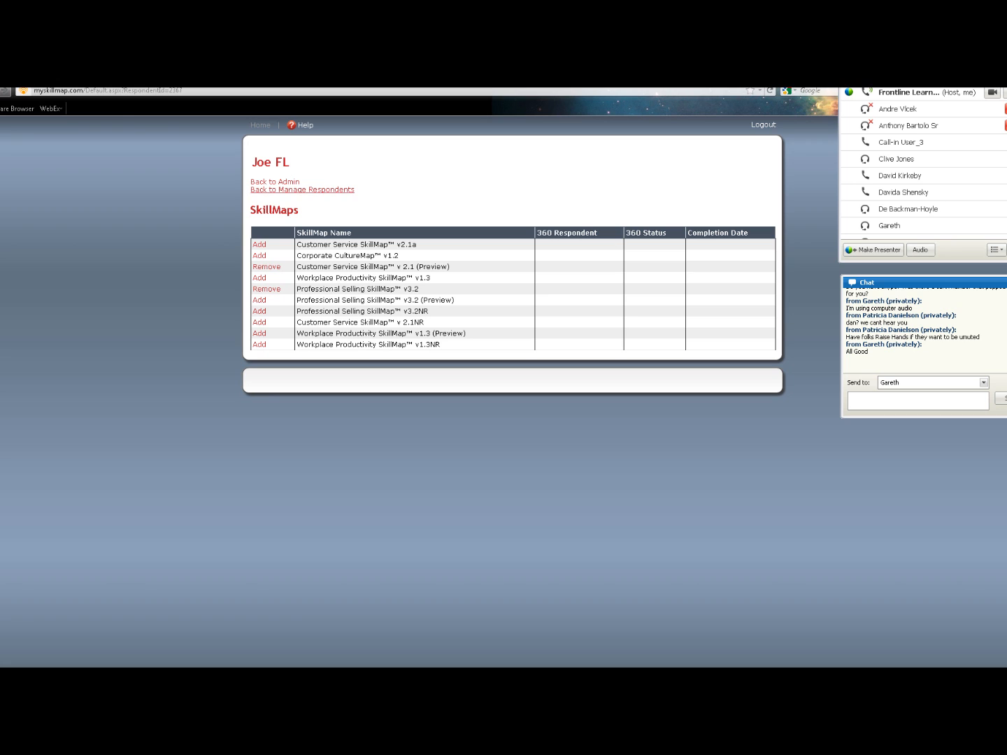
pyautogui.click(292, 189)
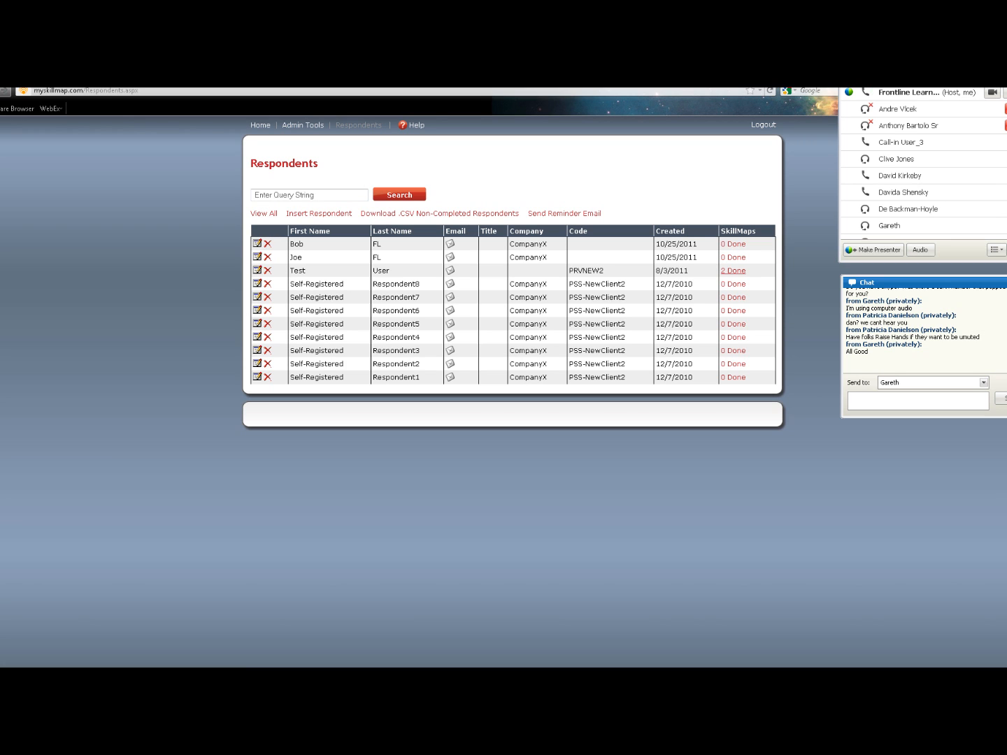
# Review the chart in Test User's Professional Selling v3.2 results, then go back to their SkillMaps
pyautogui.click(732, 271)
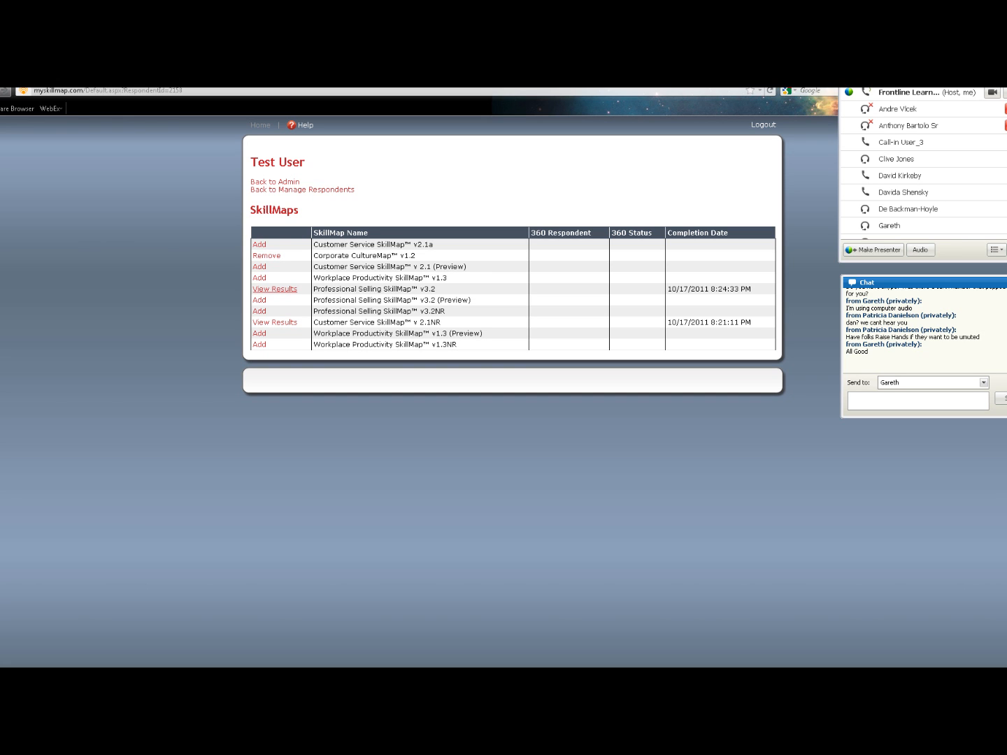
pyautogui.click(275, 289)
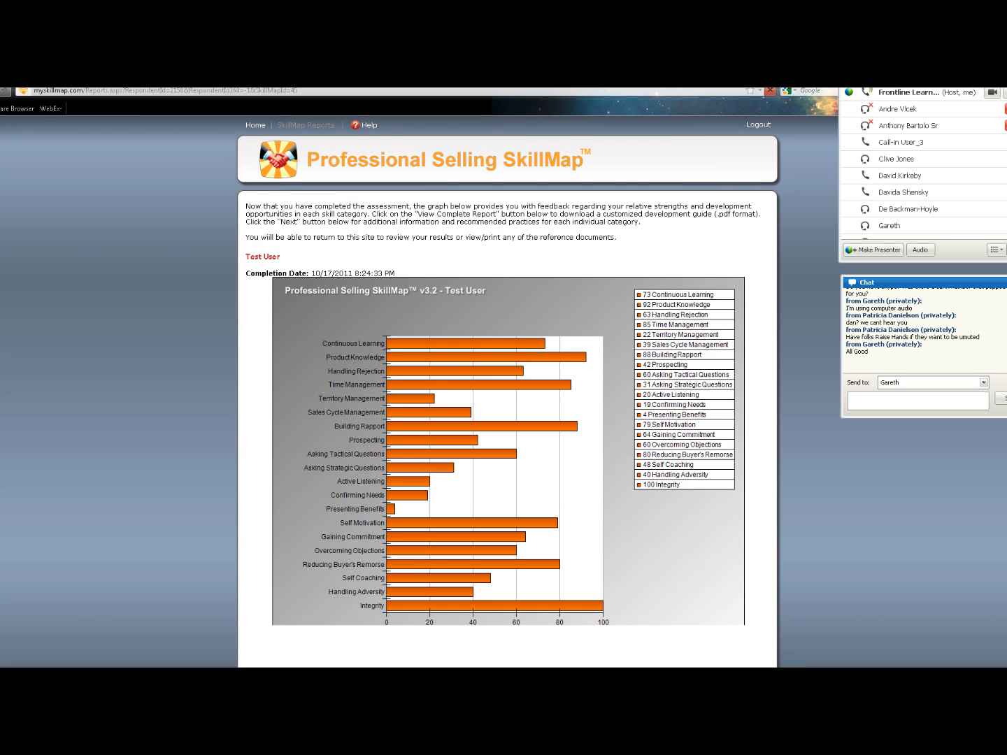
pyautogui.scroll(-3, 507, 385)
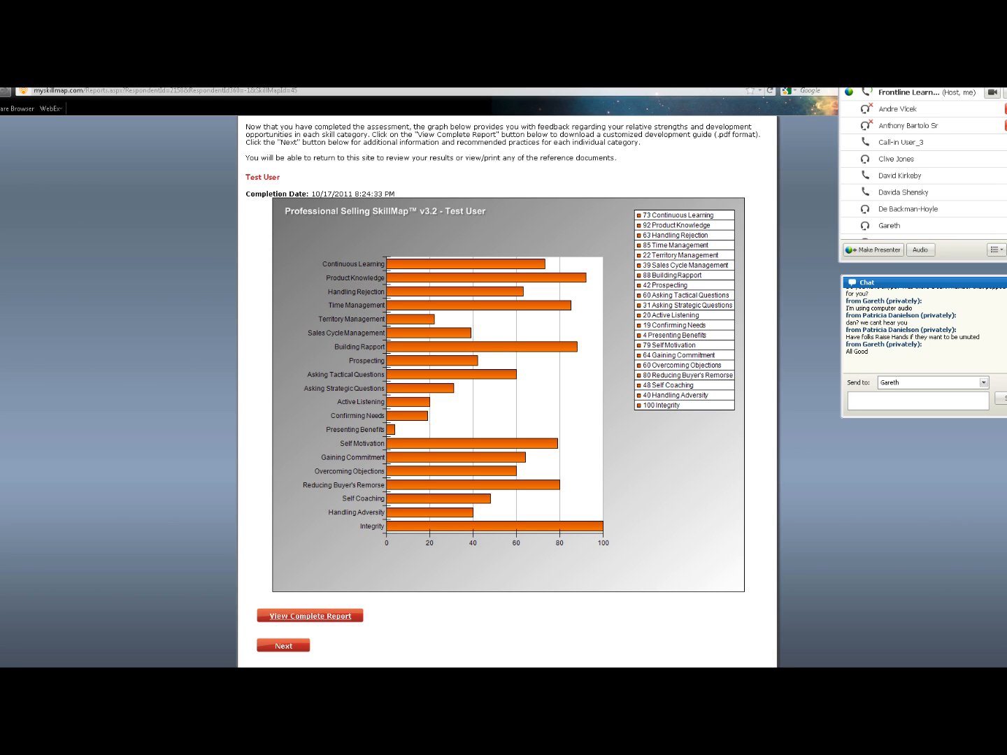
pyautogui.scroll(2, 507, 391)
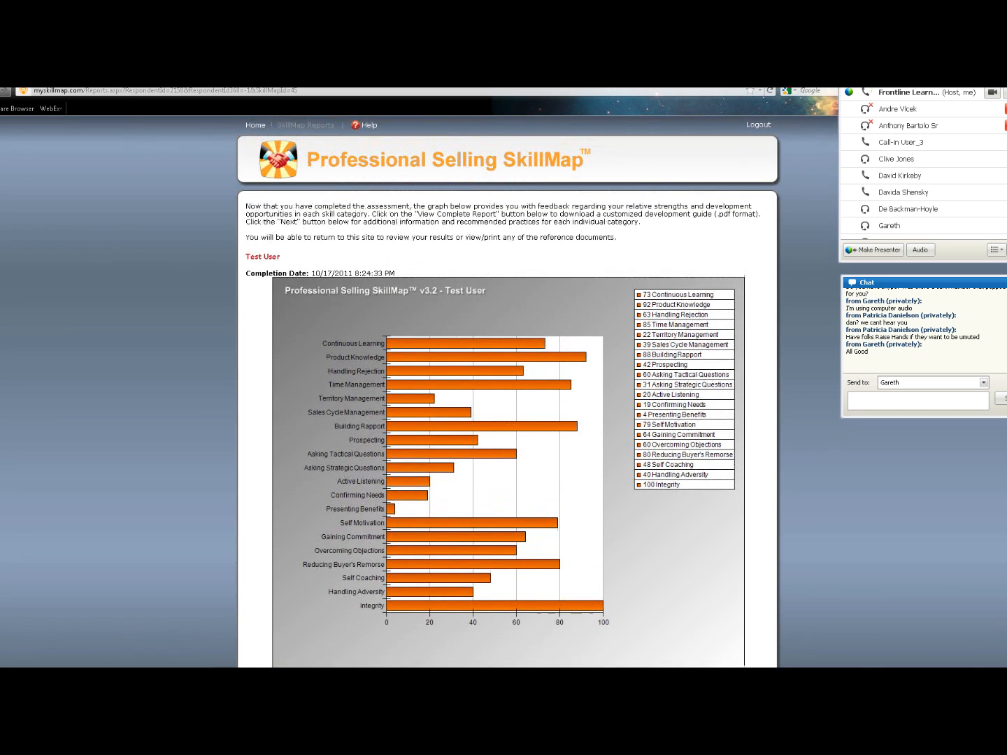
pyautogui.hotkey('alt', 'Left')
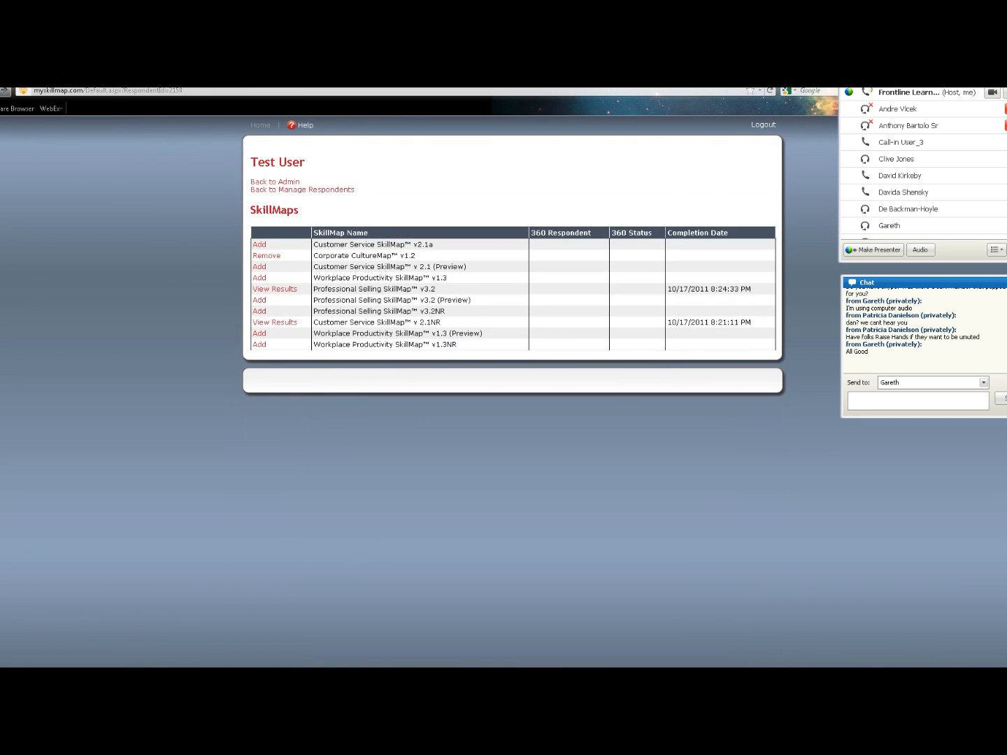
# Go from Admin to Manage Respondents and open a blank Insert Respondent form at Job Title
pyautogui.click(275, 182)
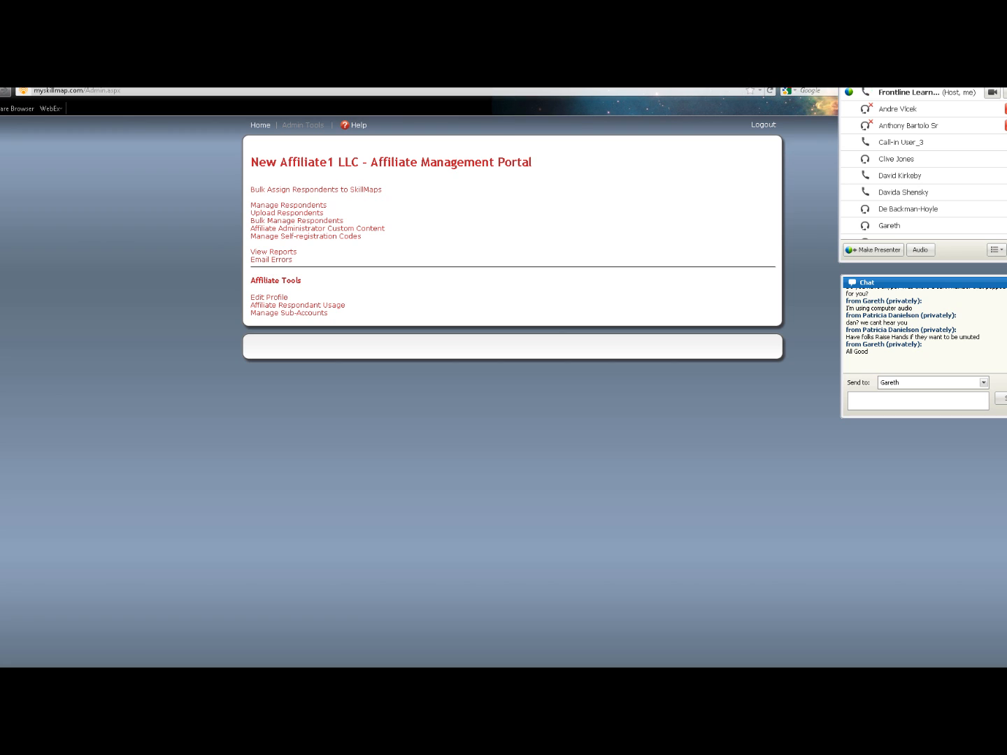
pyautogui.click(288, 205)
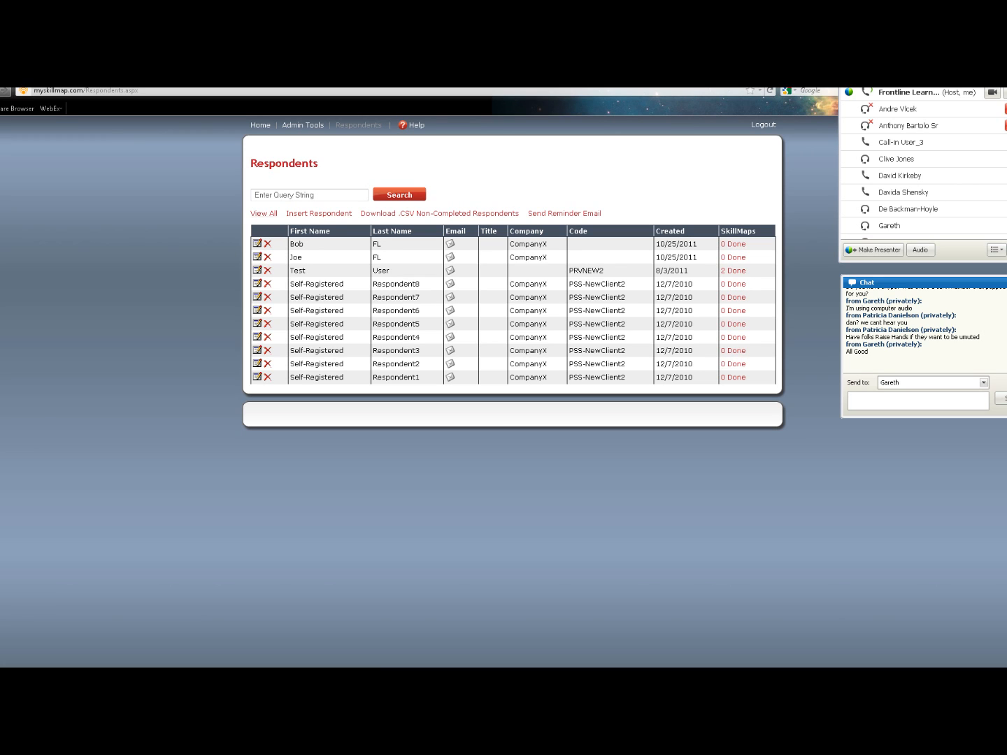
pyautogui.click(319, 214)
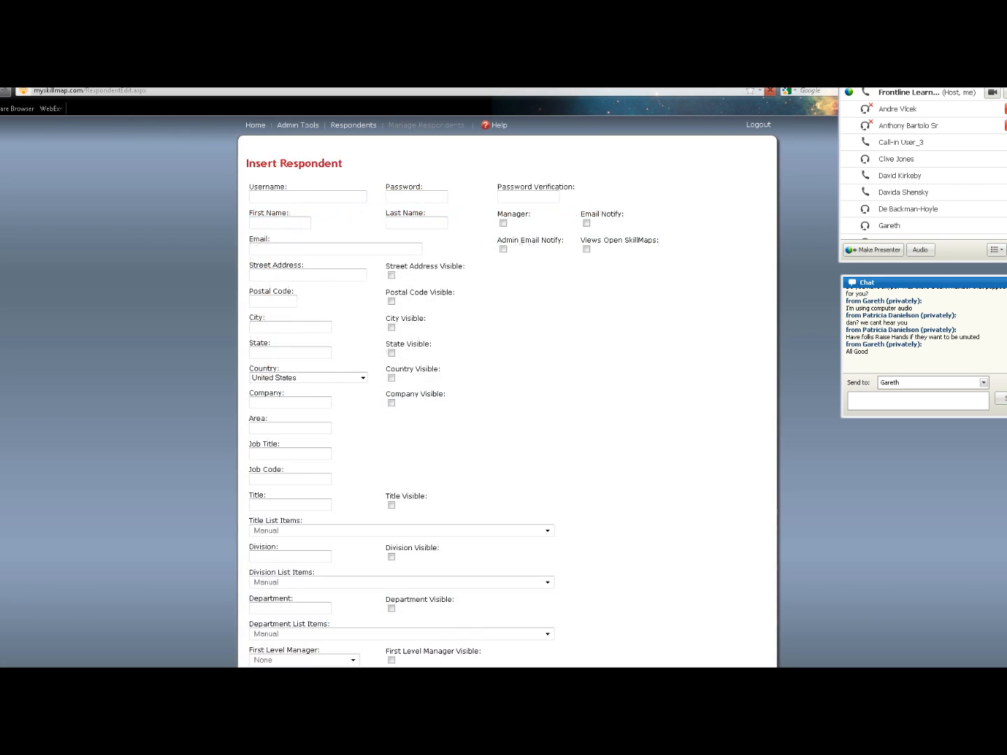
pyautogui.scroll(-3, 507, 392)
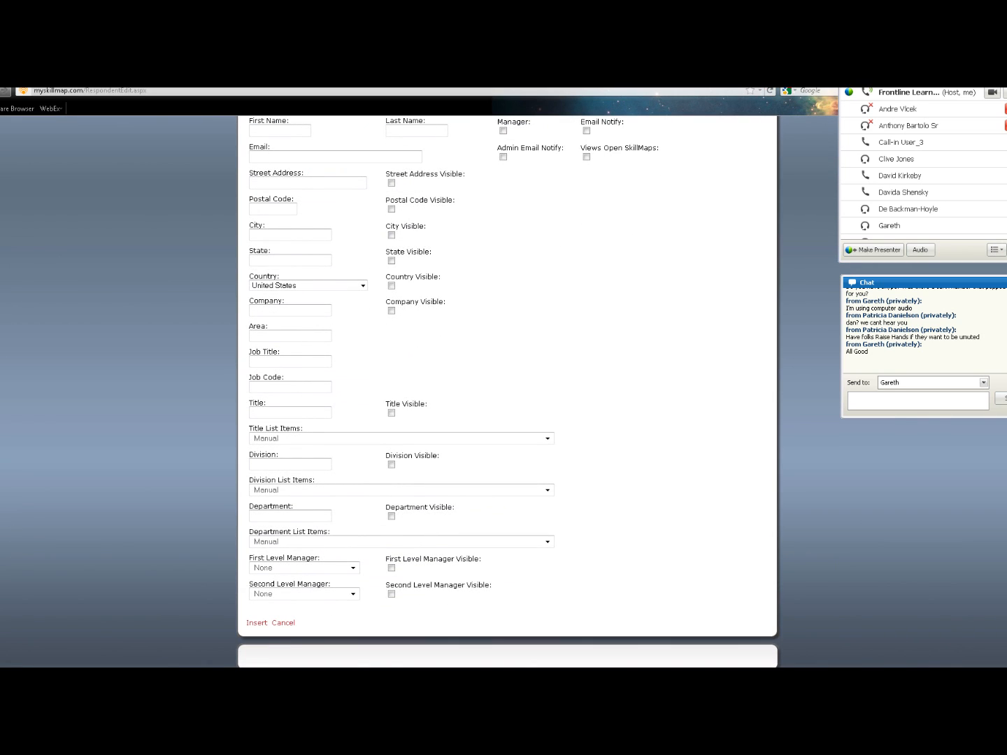
pyautogui.scroll(3, 307, 377)
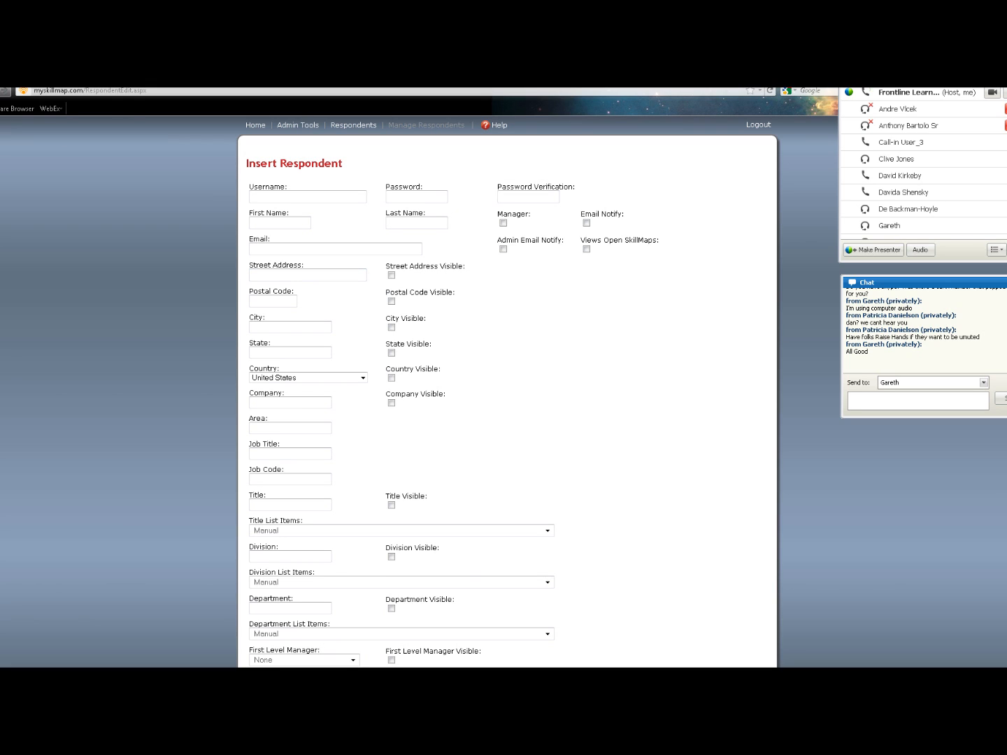
pyautogui.click(290, 454)
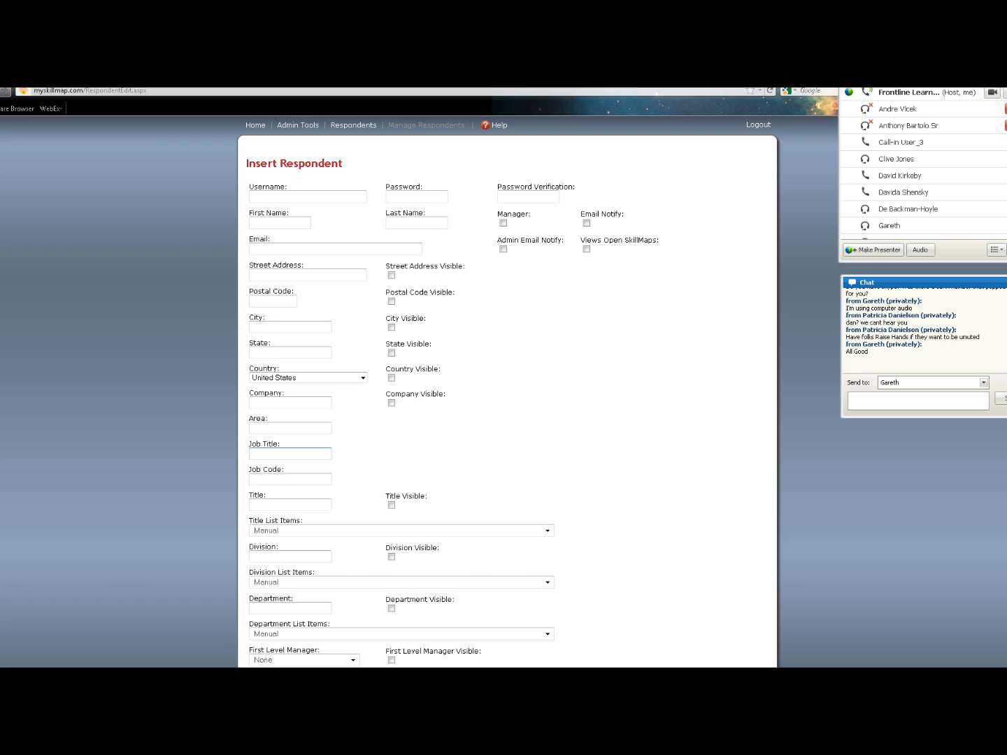